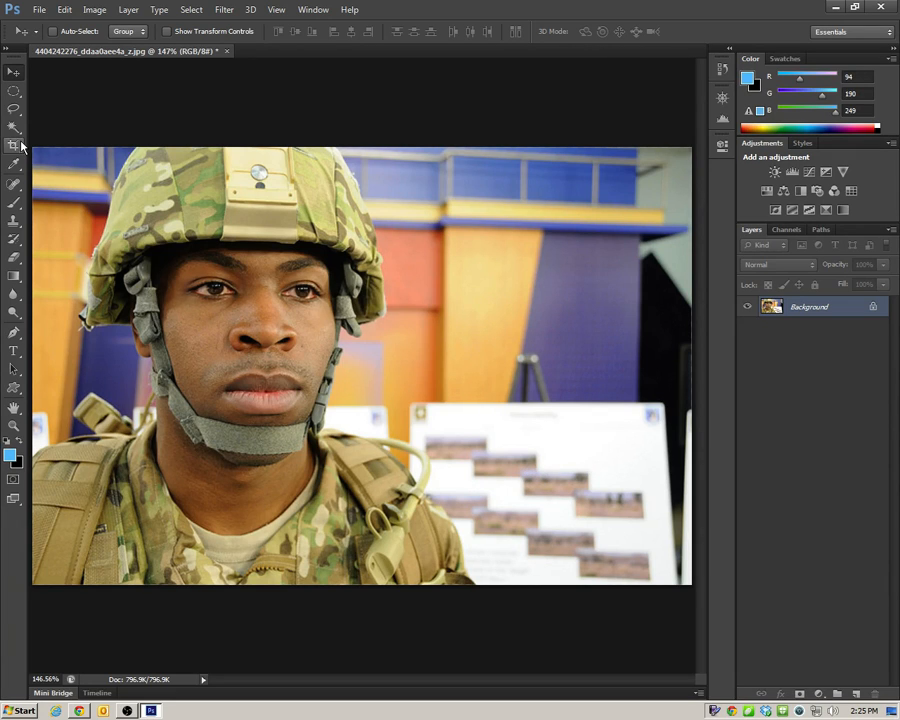
Outline the upper diagonal row of four pictures on the white display board with a freehand Lasso selection.
click(13, 108)
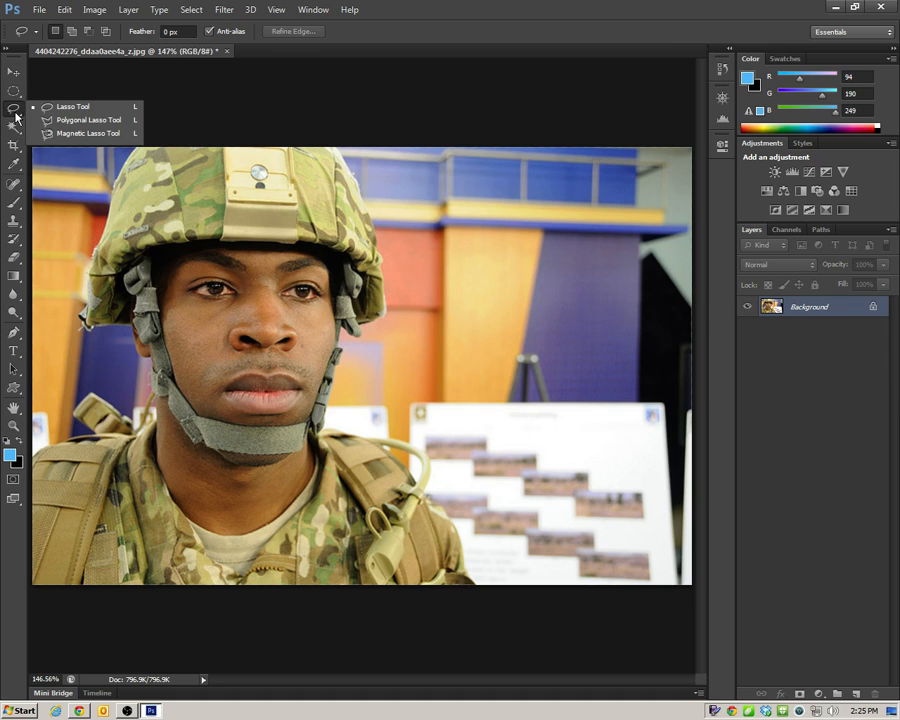
click(78, 108)
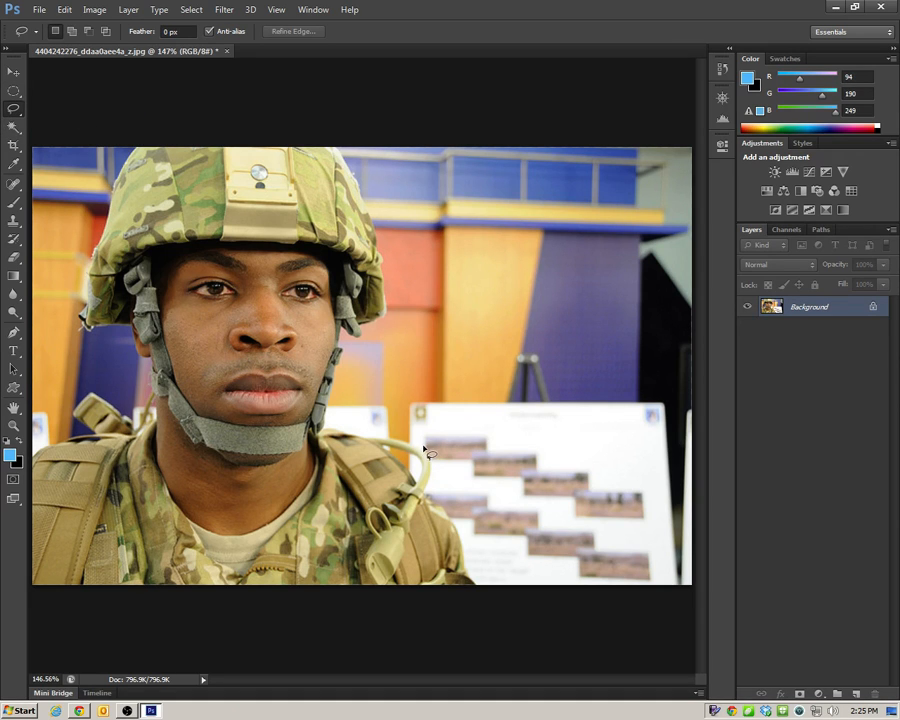
mouse_move(420, 447)
mouse_down()
mouse_move(484, 434)
mouse_move(494, 446)
mouse_move(537, 450)
mouse_move(546, 466)
mouse_move(595, 471)
mouse_move(598, 485)
mouse_move(640, 487)
mouse_move(648, 521)
mouse_move(636, 528)
mouse_move(568, 519)
mouse_move(564, 504)
mouse_move(518, 500)
mouse_move(506, 485)
mouse_move(424, 450)
mouse_up()
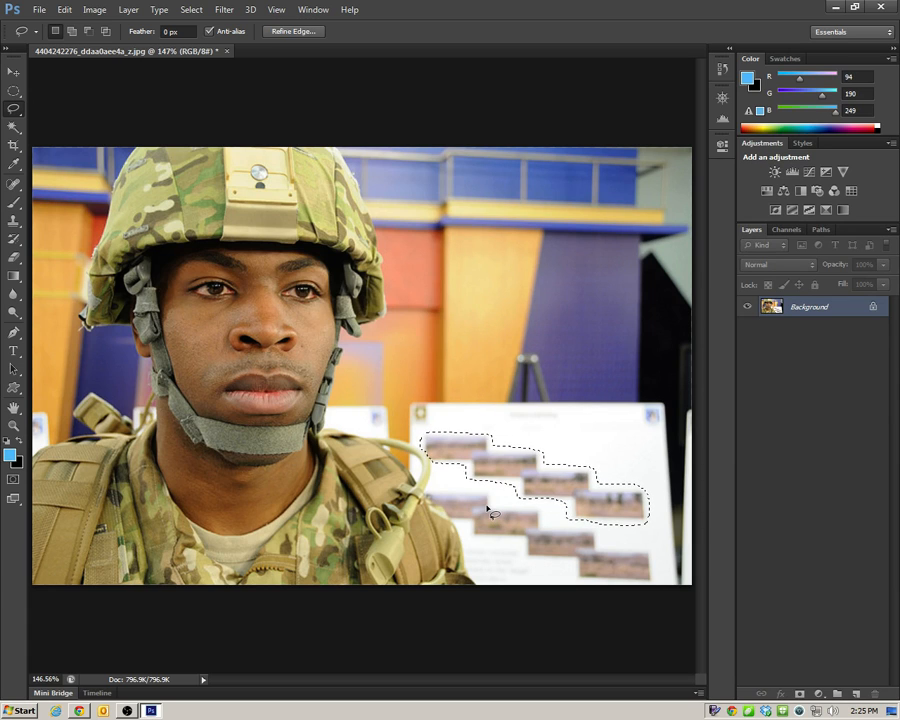
Fill the selected picture row using Content-Aware contents in Normal mode at 100% opacity.
right_click(491, 471)
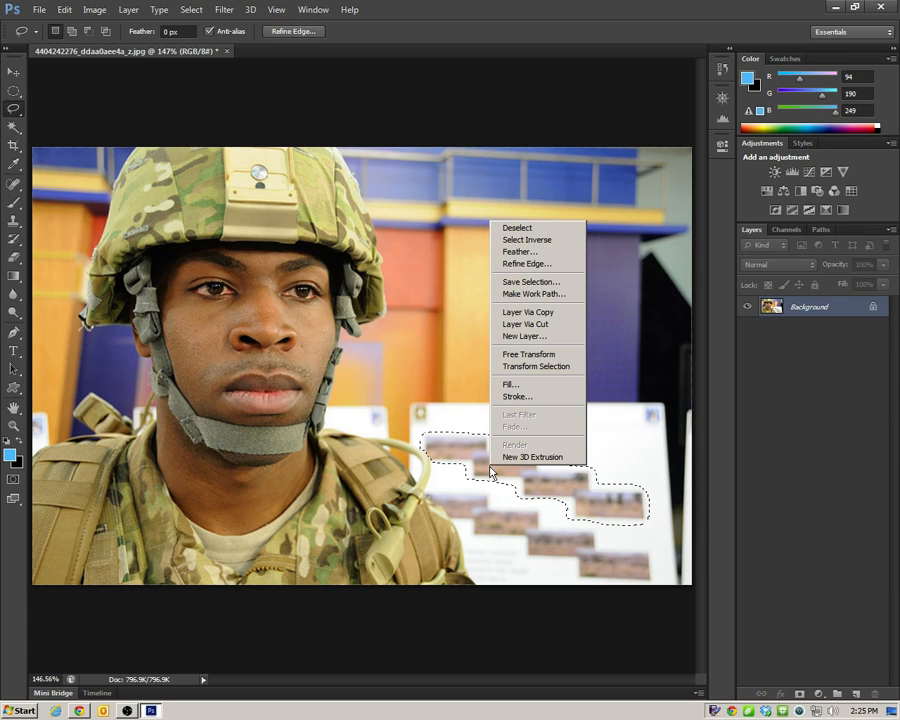
click(65, 12)
click(64, 11)
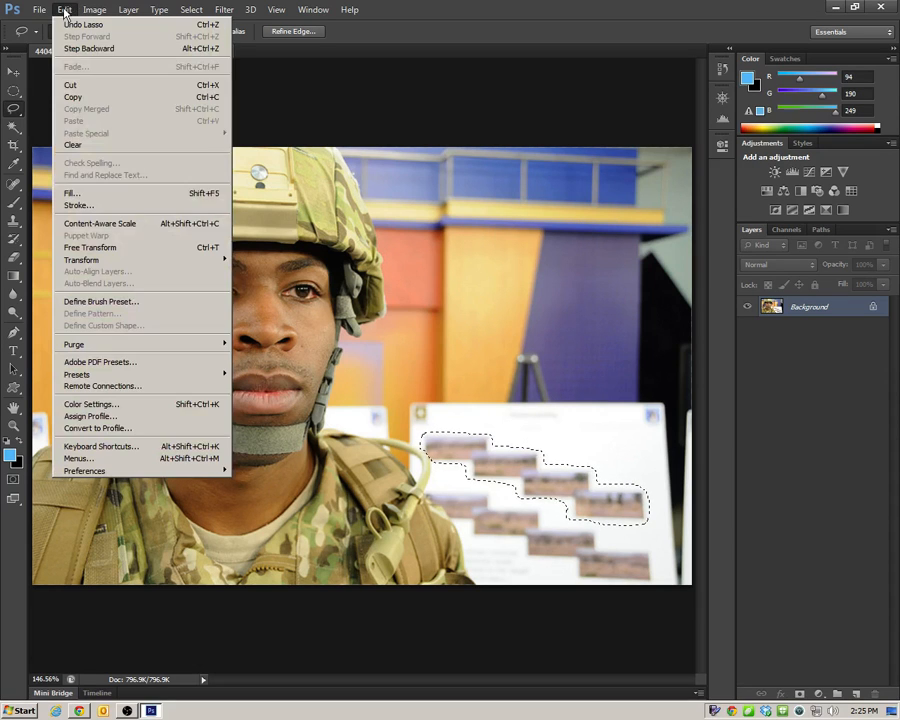
click(170, 196)
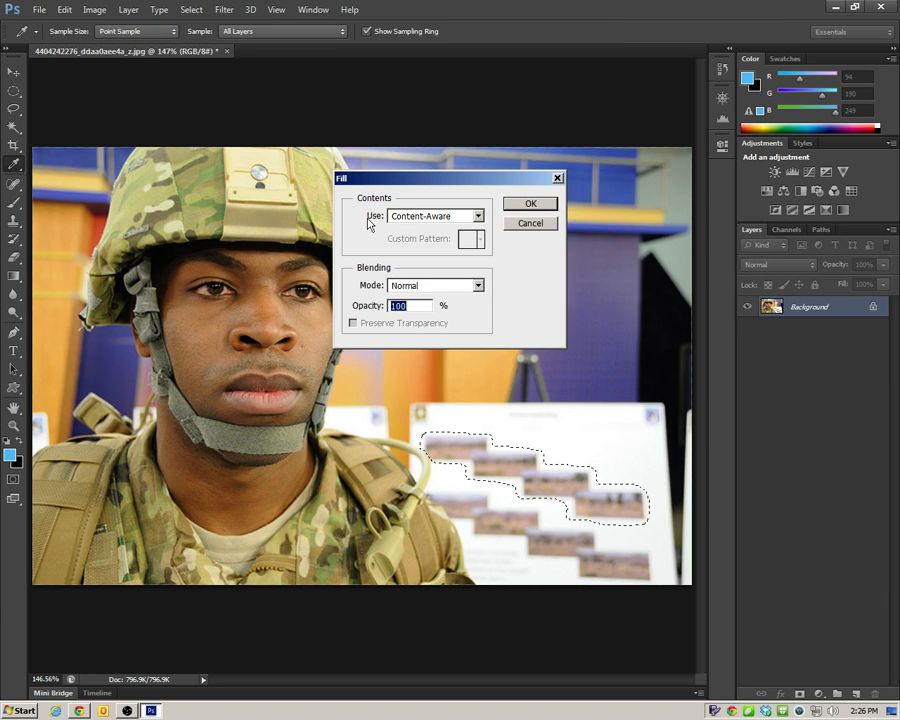
click(478, 216)
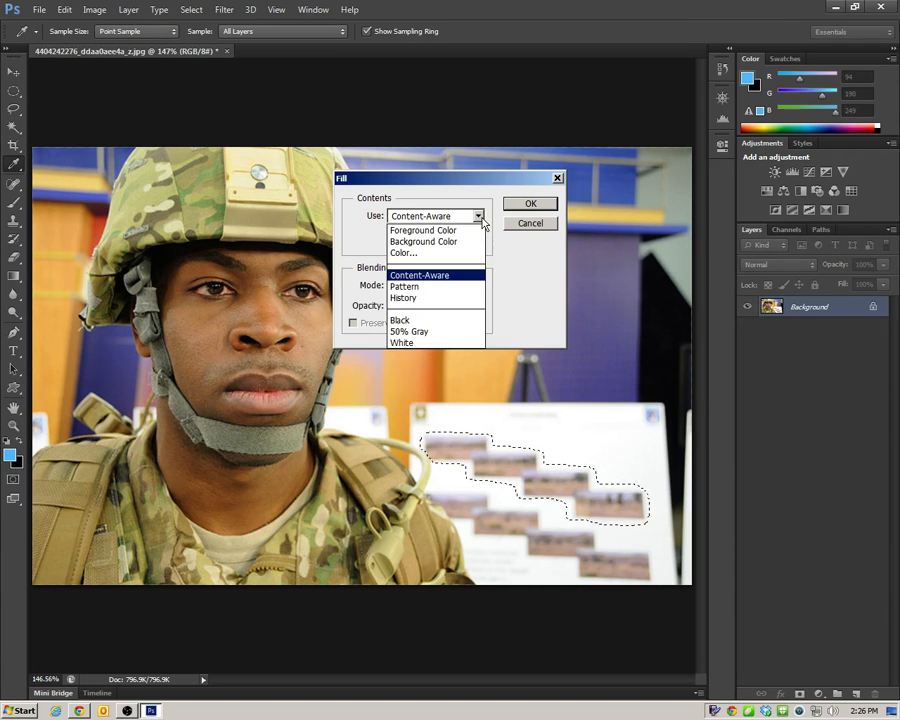
click(449, 276)
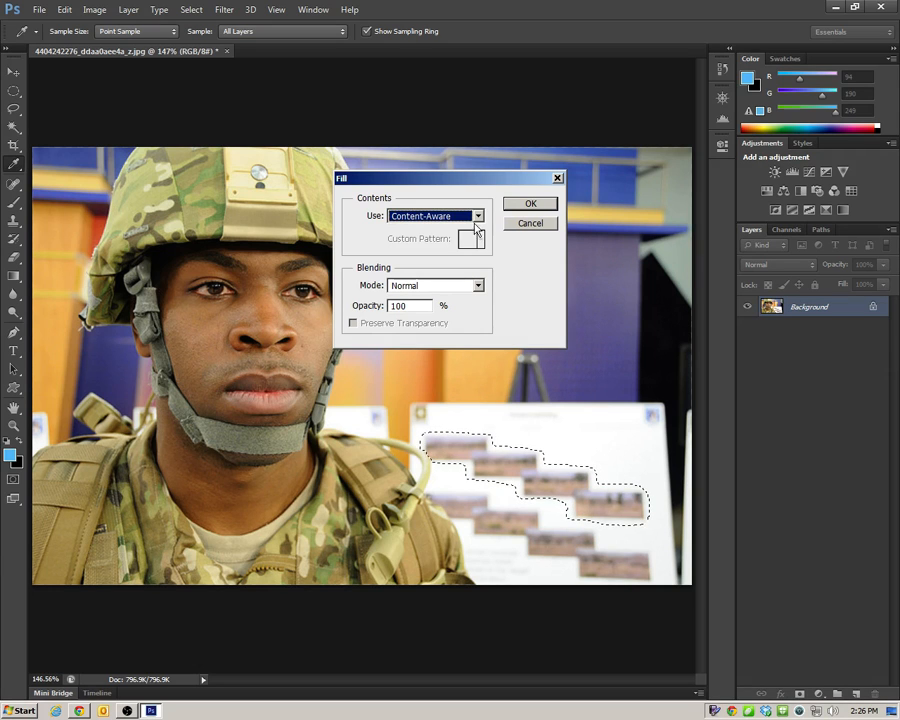
click(520, 204)
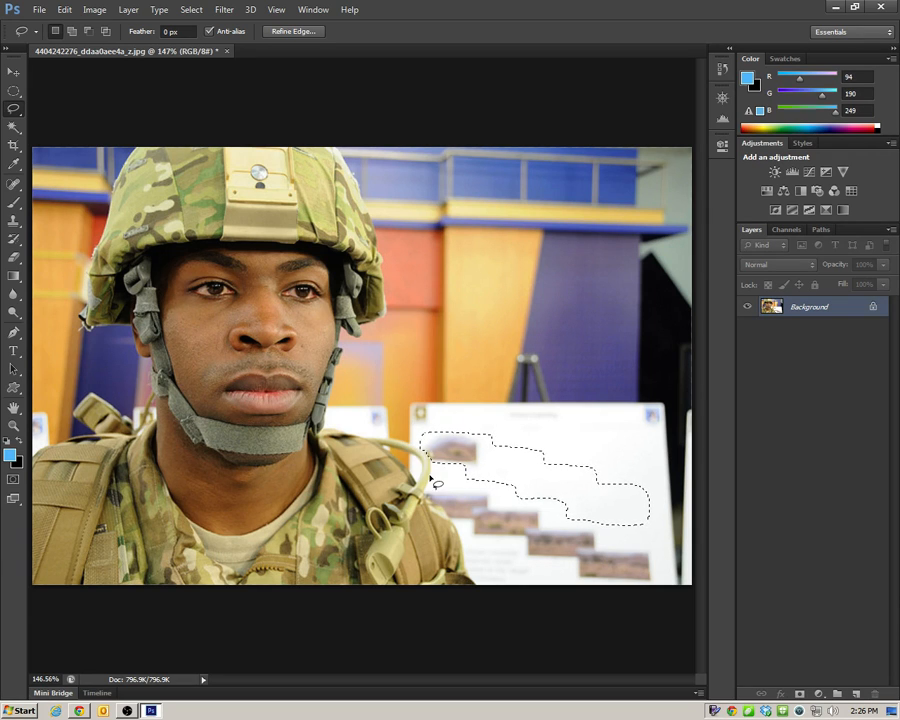
Lasso the leftover picture fragment at the board's upper left, remove it with a Content-Aware fill and deselect.
click(501, 458)
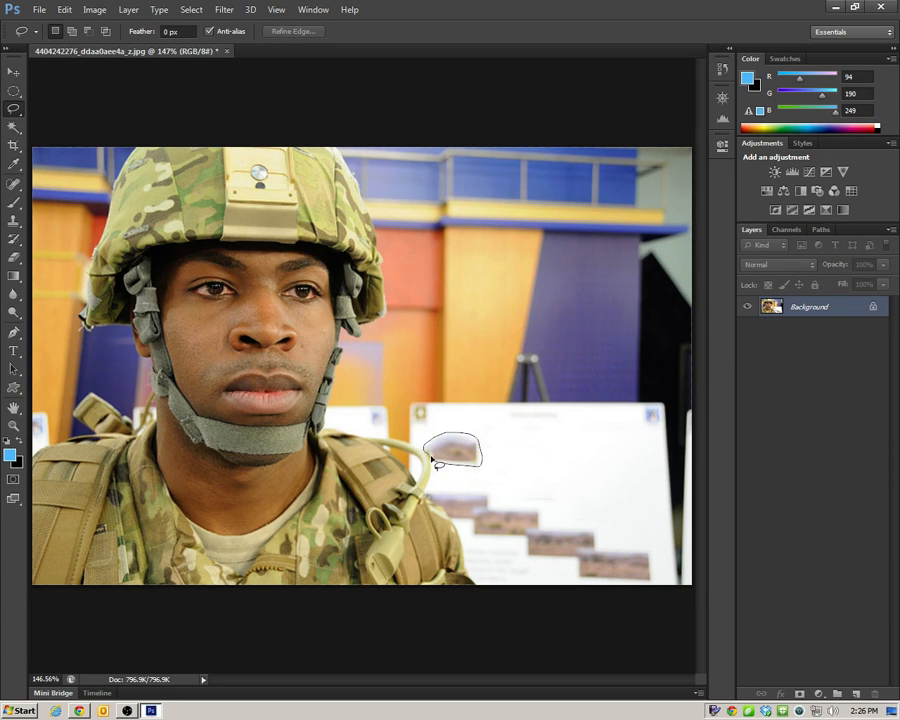
drag(436, 462, 437, 463)
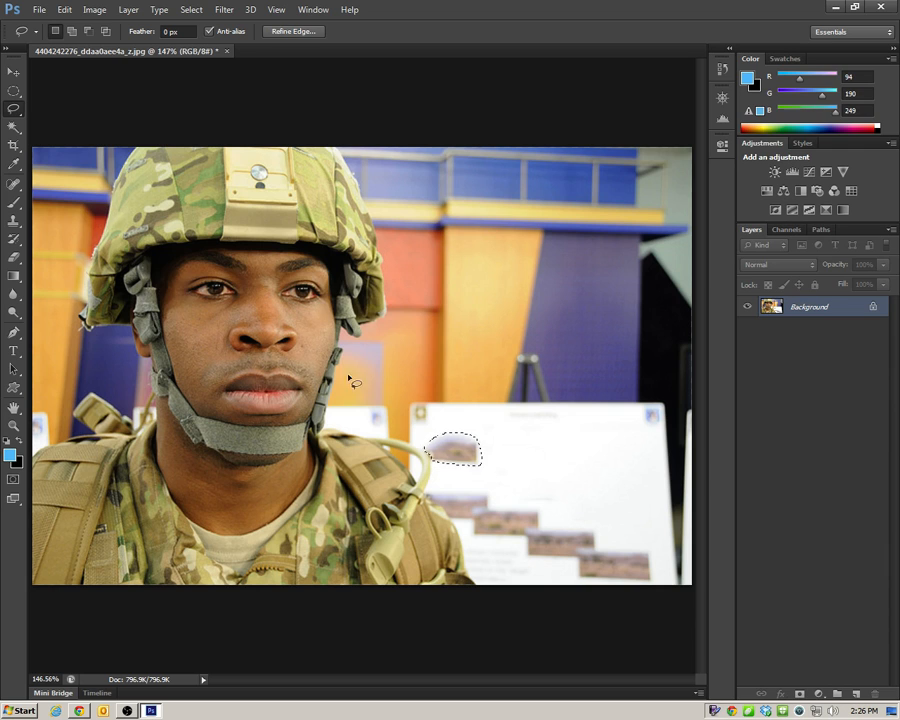
right_click(451, 449)
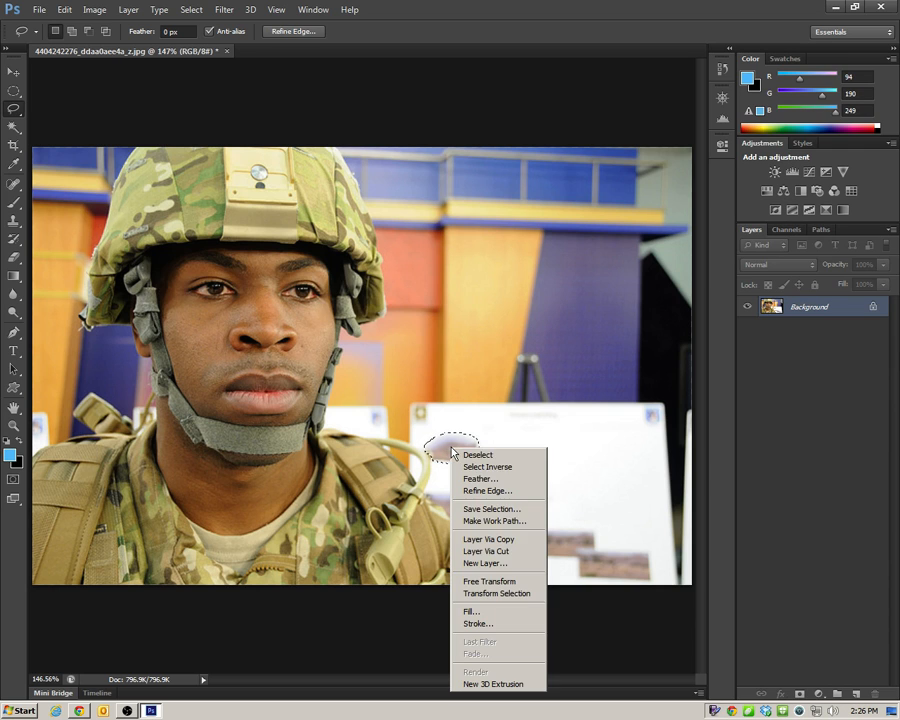
click(505, 613)
click(526, 203)
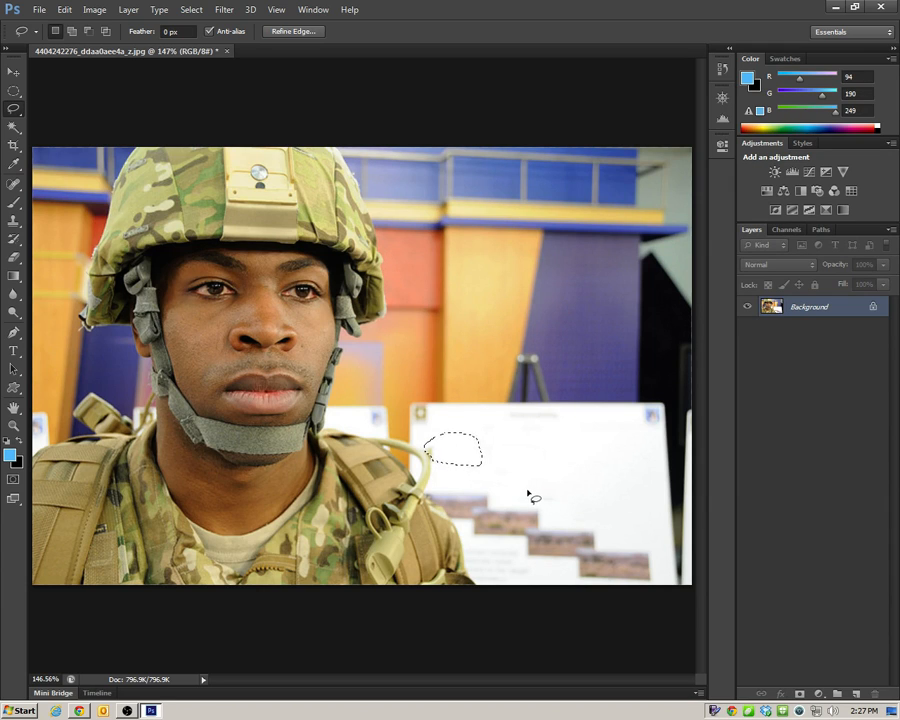
key(ctrl+d)
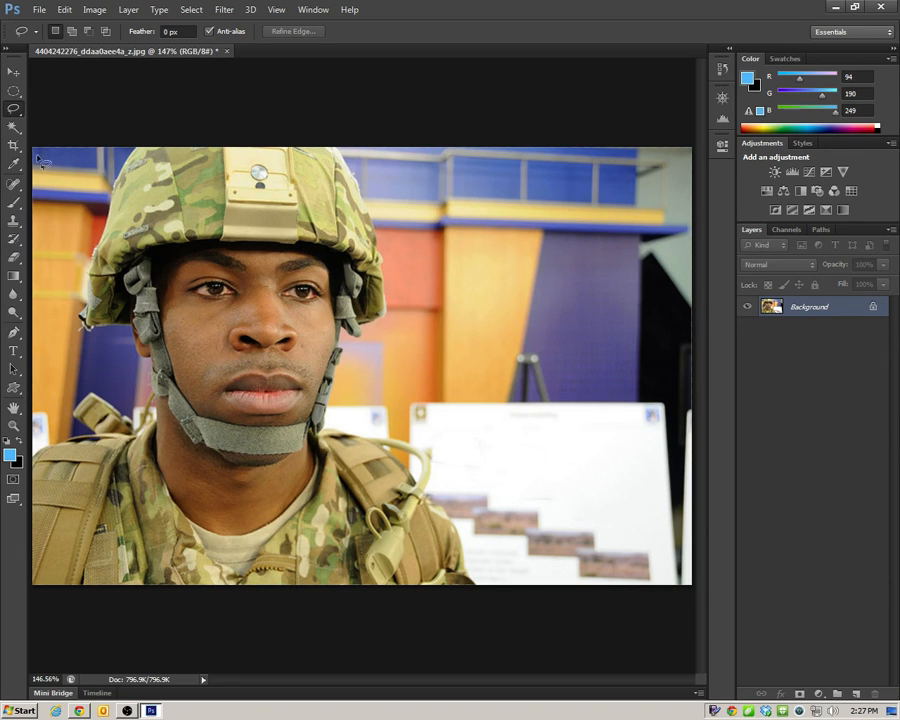
Select the blue wall panel above the orange column with the Magic Wand at tolerance 35.
click(14, 128)
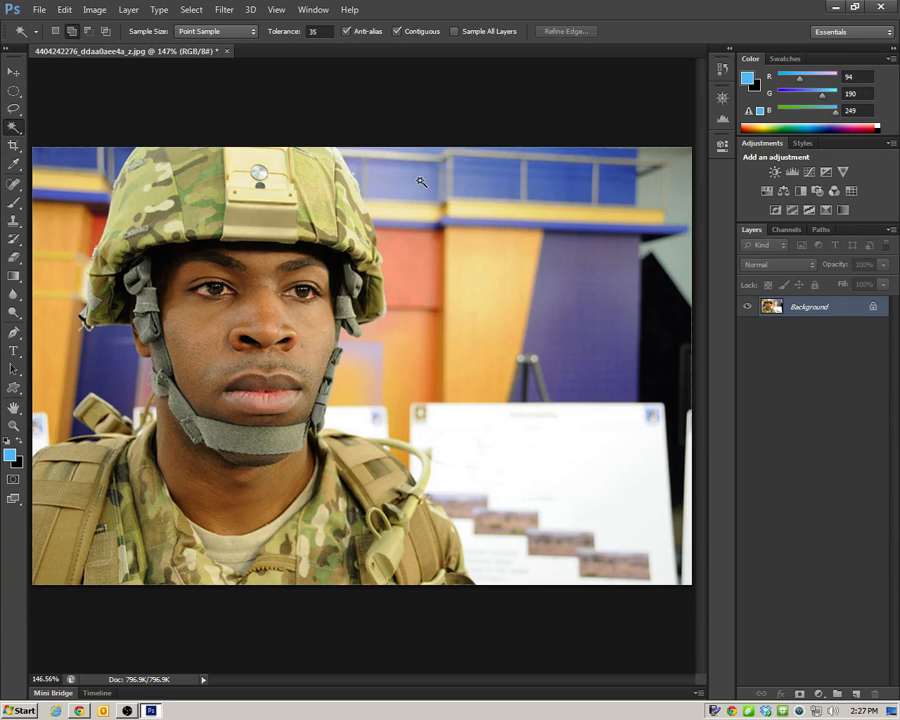
click(502, 178)
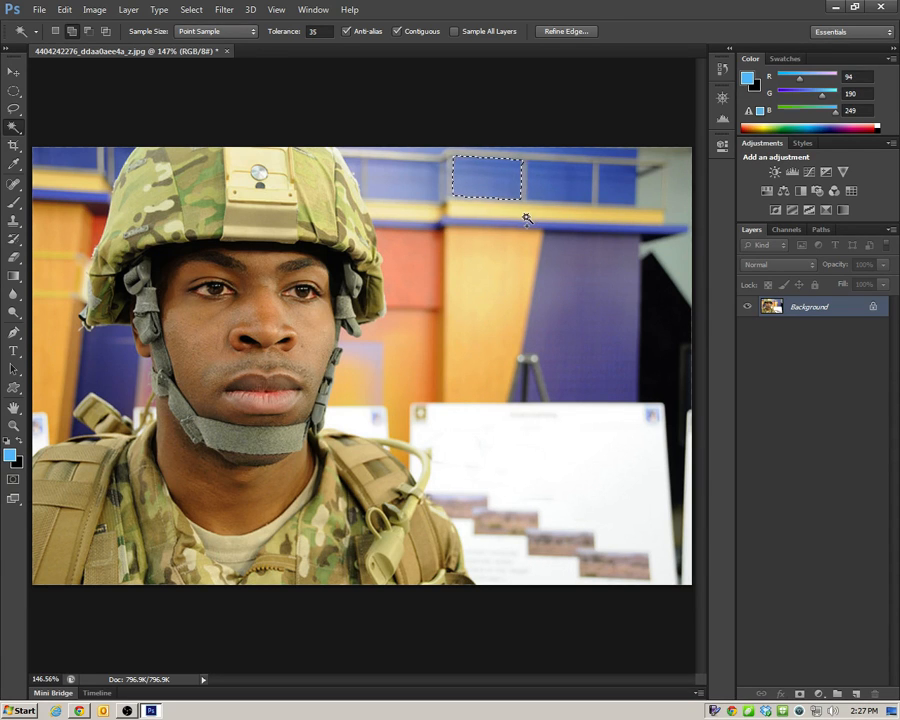
right_click(484, 186)
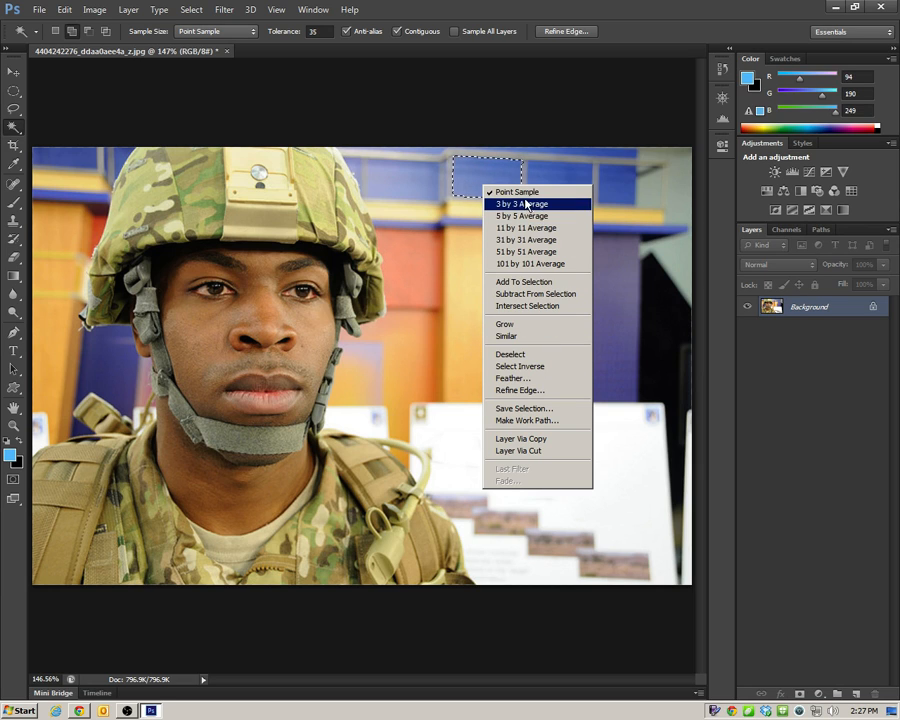
Set the Fill contents for the selected panel to a custom color sampled from the red-orange wall beside the helmet.
click(64, 10)
click(64, 10)
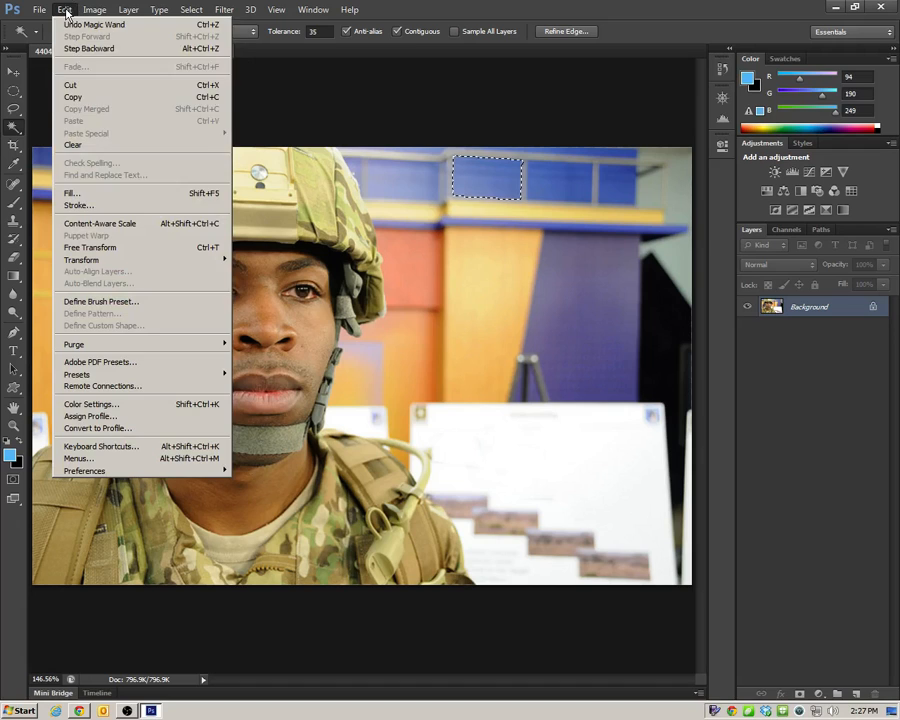
click(149, 193)
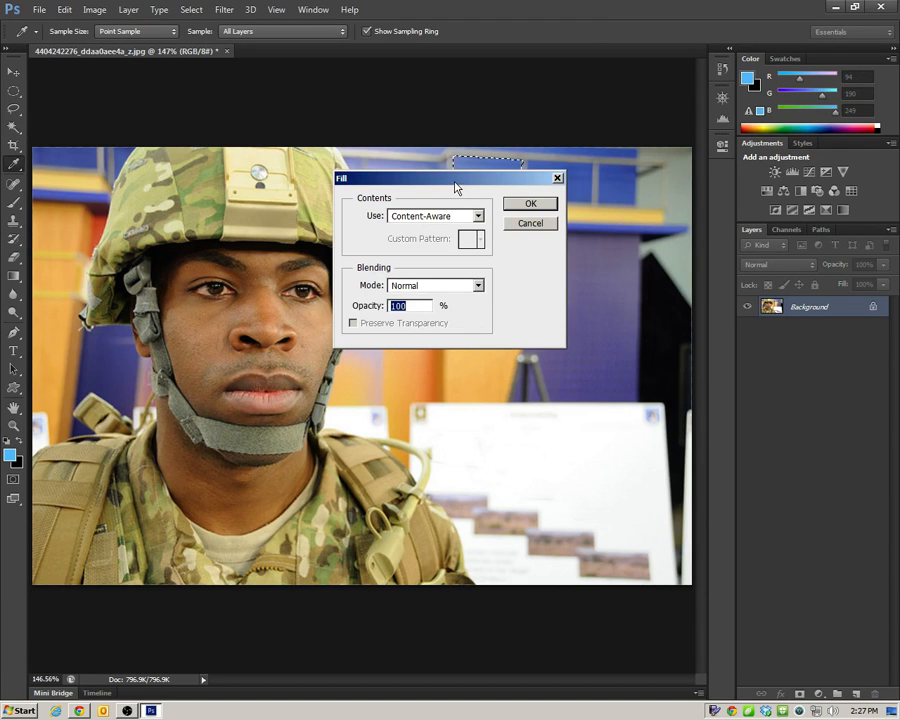
drag(455, 187, 497, 281)
click(519, 311)
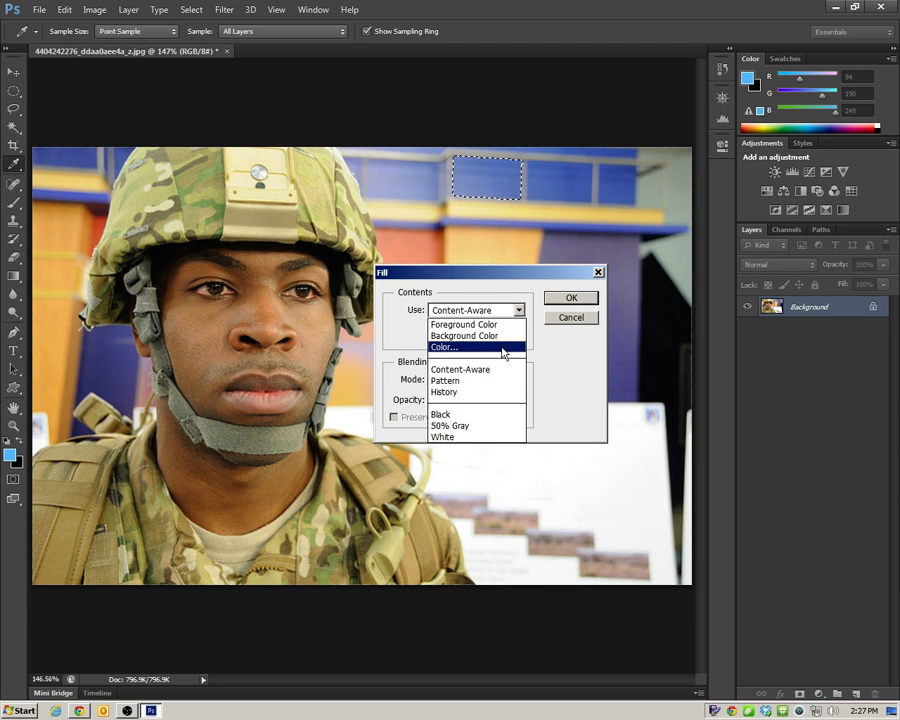
click(503, 348)
drag(536, 82, 604, 330)
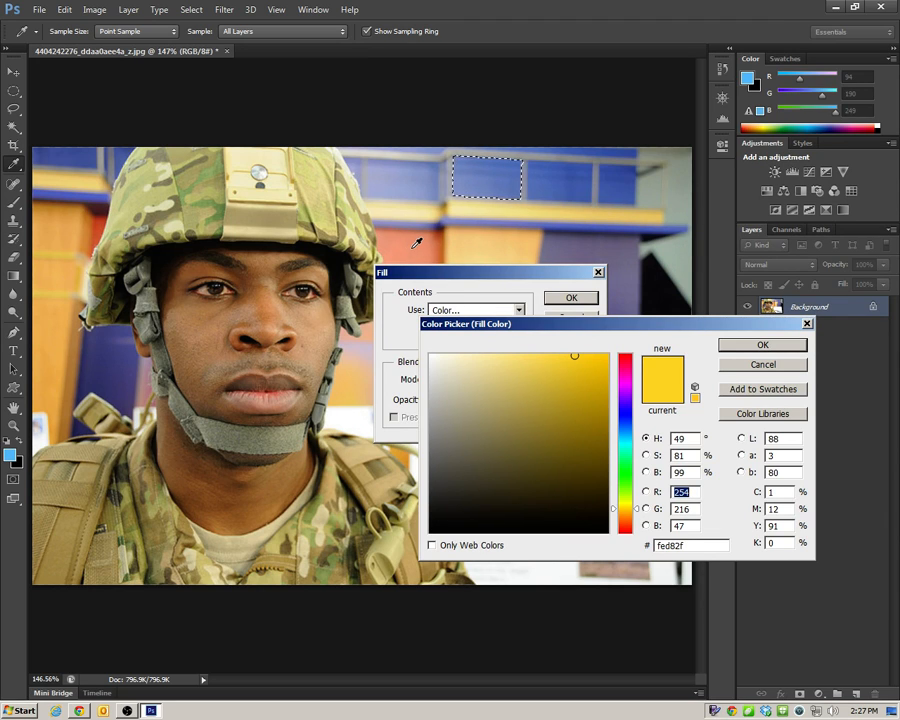
click(416, 243)
click(765, 344)
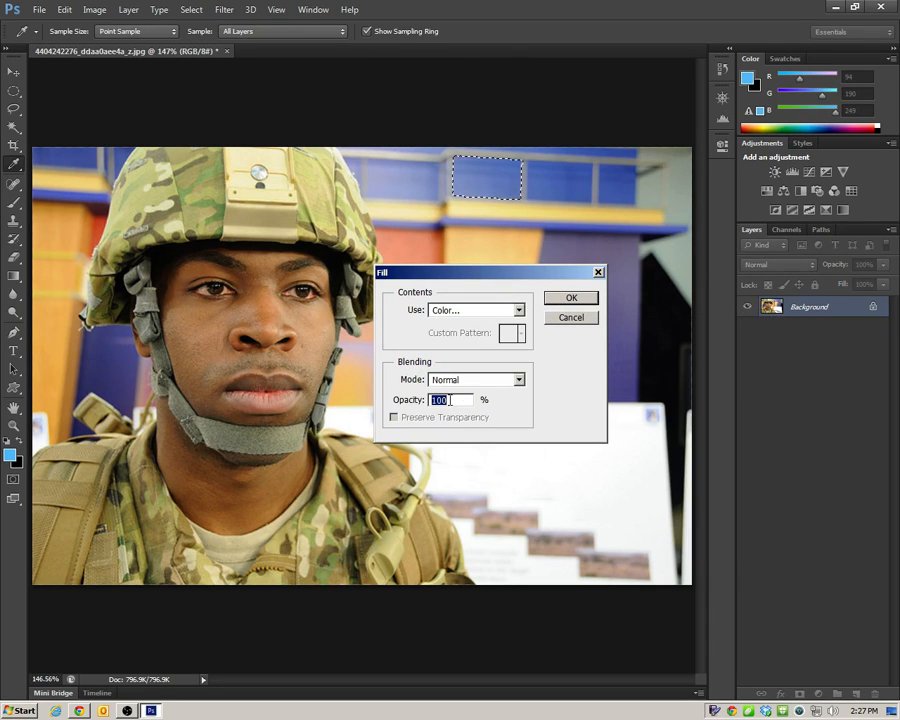
Apply the color fill to the panel in Normal mode at 100% opacity and clear the selection.
click(518, 381)
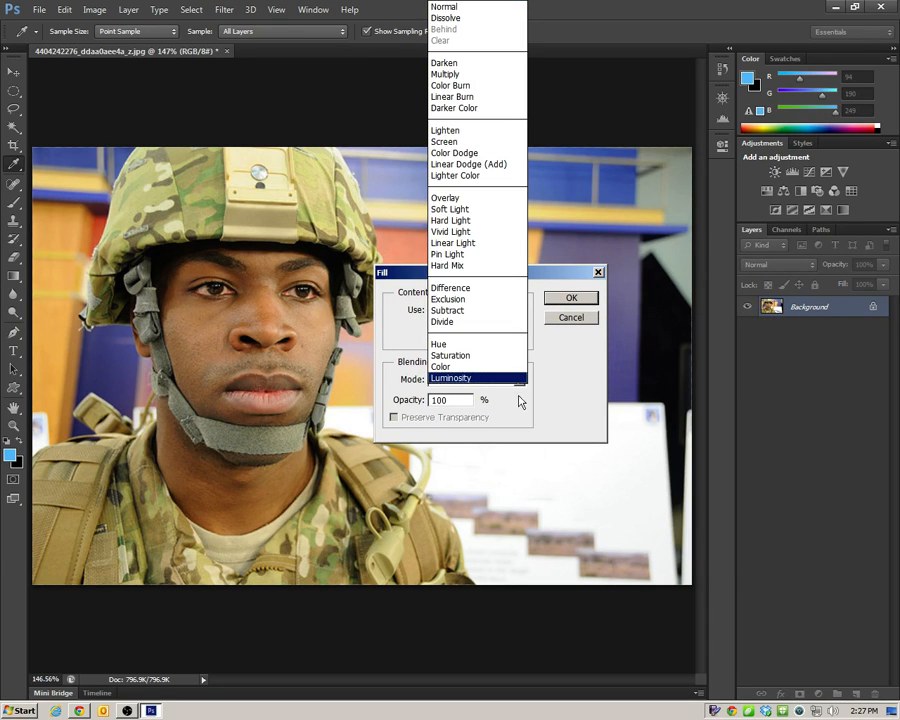
click(517, 398)
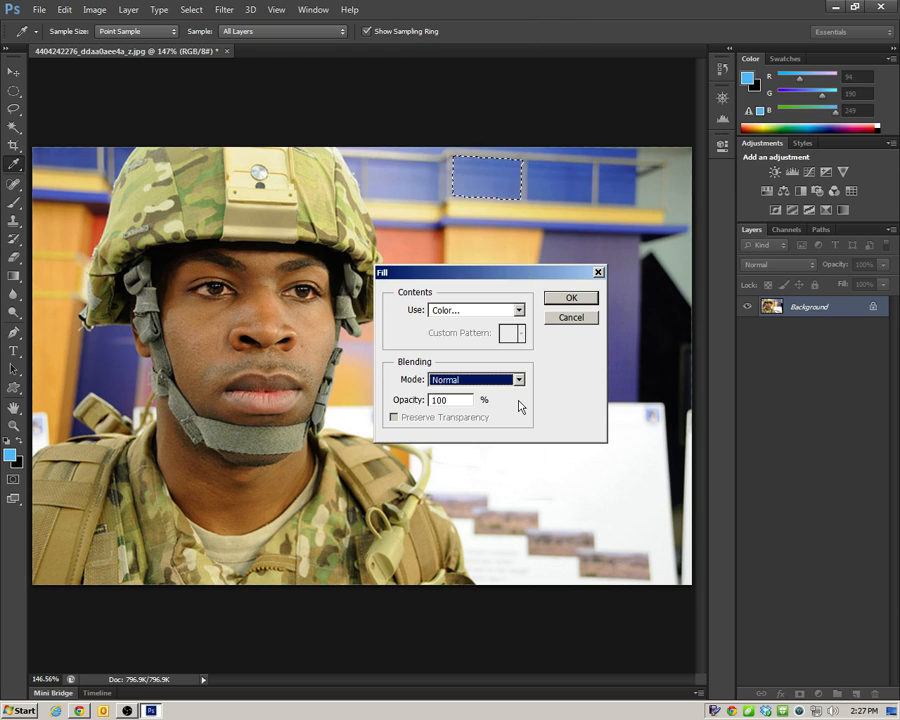
click(567, 300)
key(w)
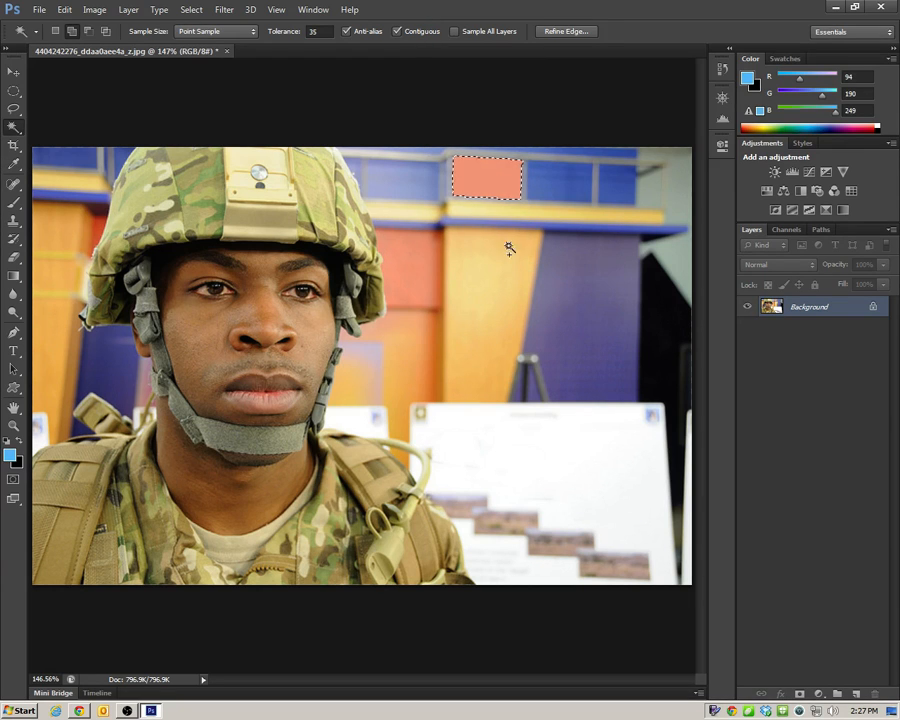
key(ctrl+d)
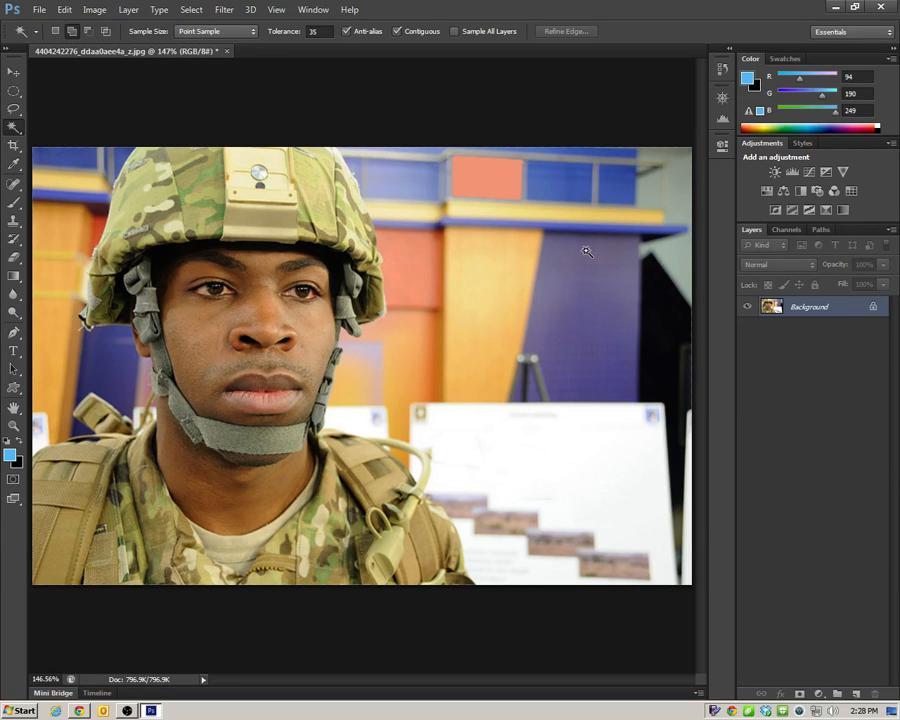
Select the blue panel just right of the recolored one with the Magic Wand and set its Fill contents to Pattern.
click(565, 186)
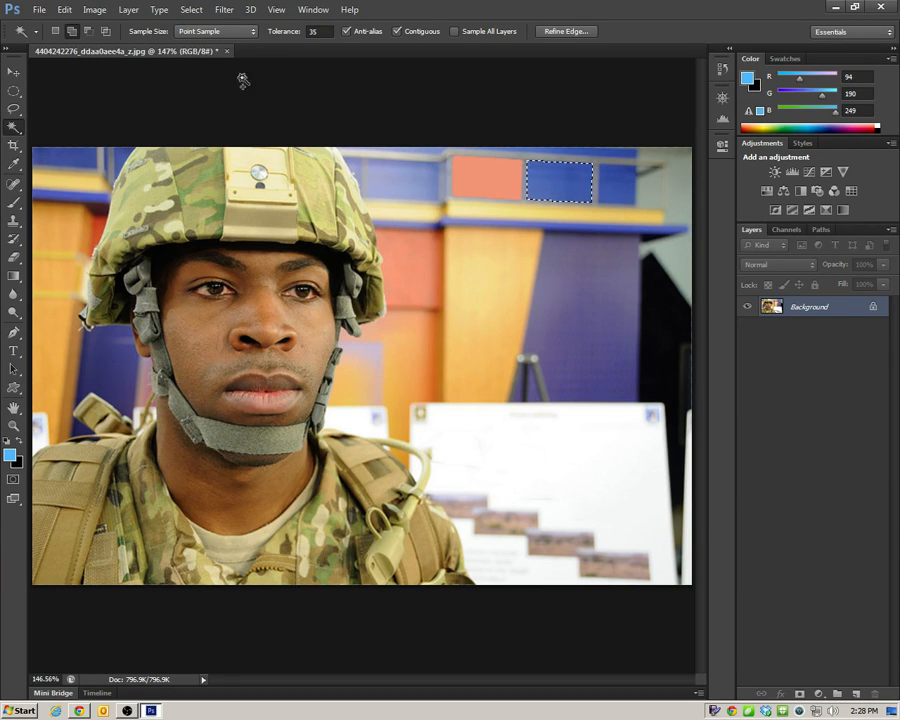
click(65, 10)
click(90, 191)
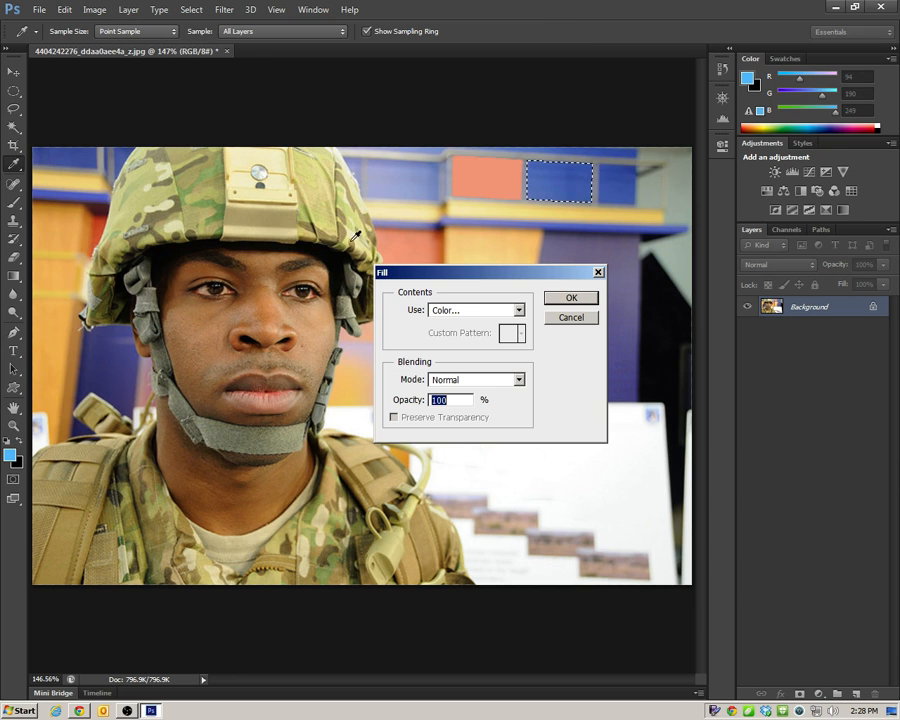
click(518, 310)
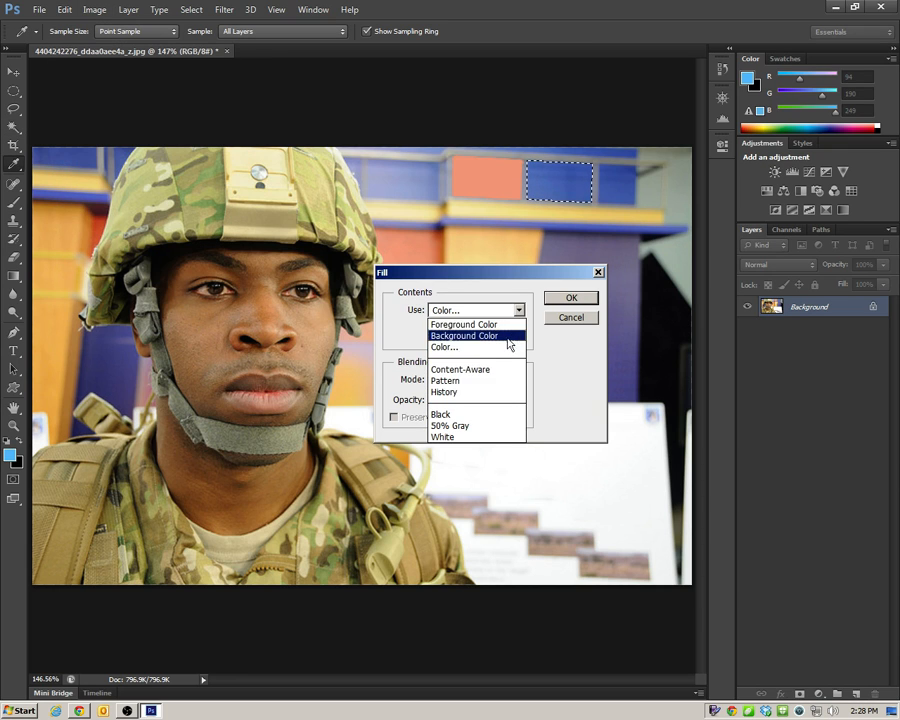
click(496, 380)
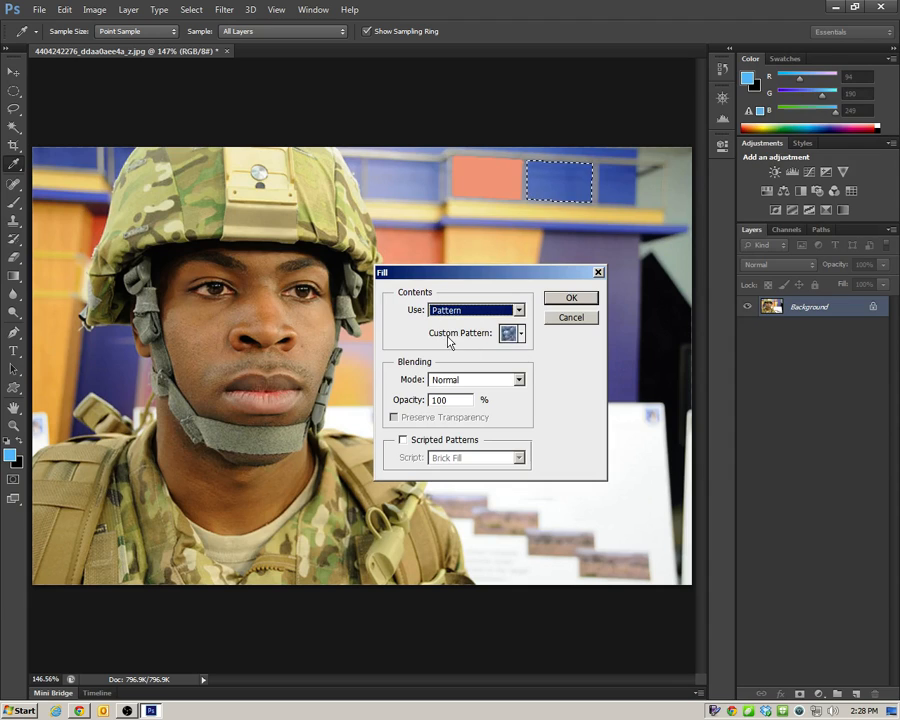
Fill the selected panel with the third custom pattern, the gray textured one, at 100% opacity and deselect.
click(521, 334)
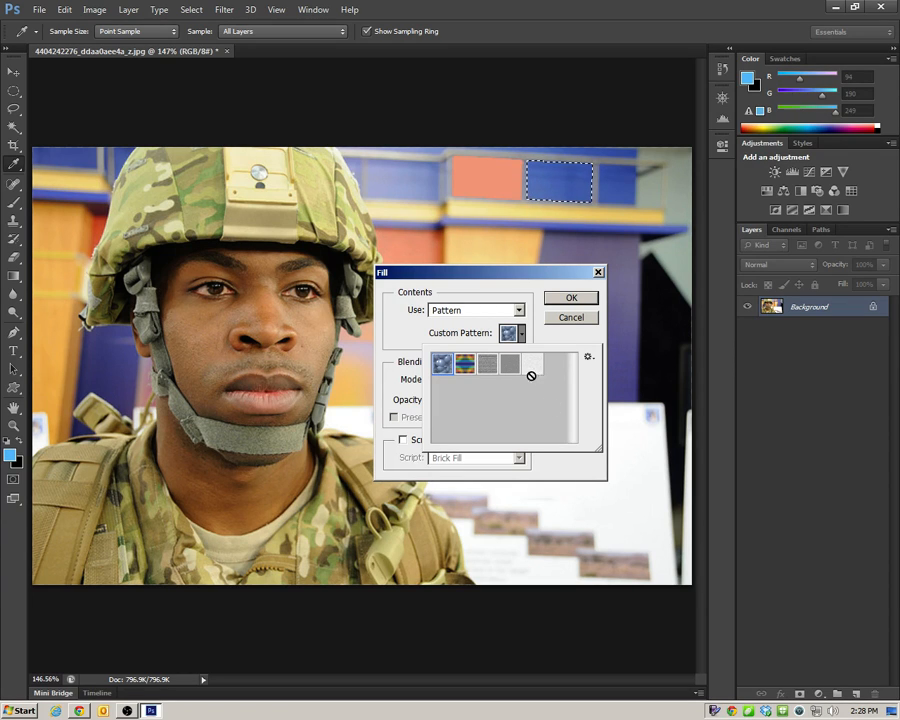
click(532, 365)
click(485, 368)
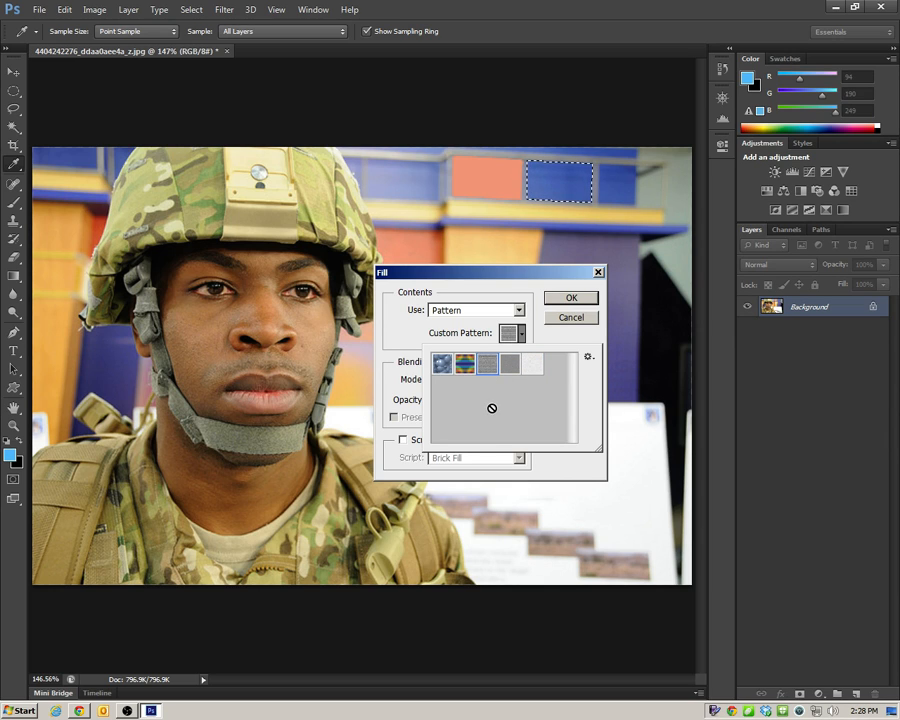
click(570, 299)
key(w)
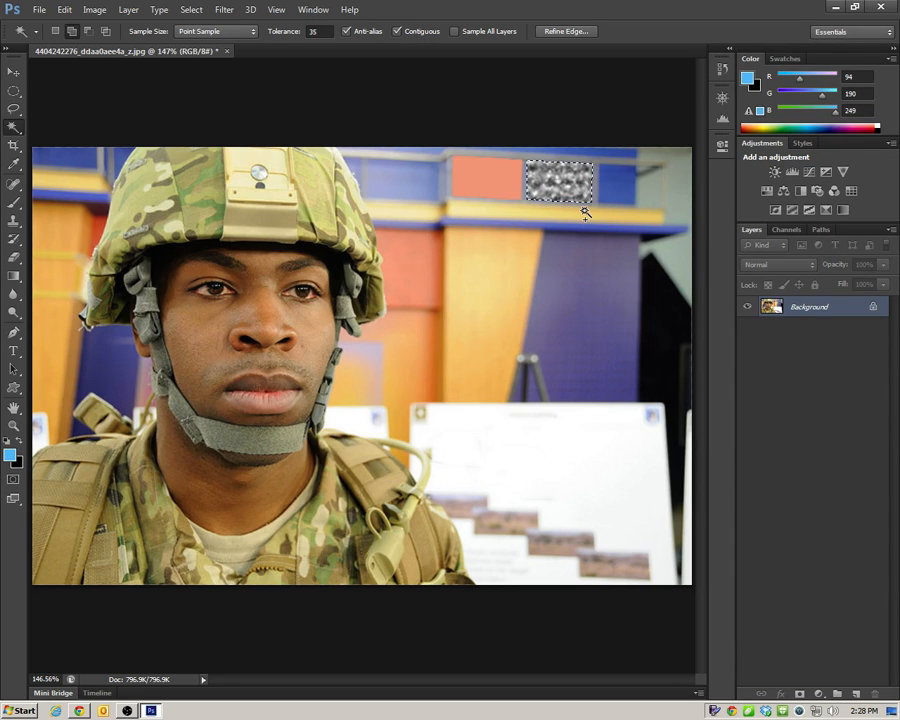
key(ctrl+d)
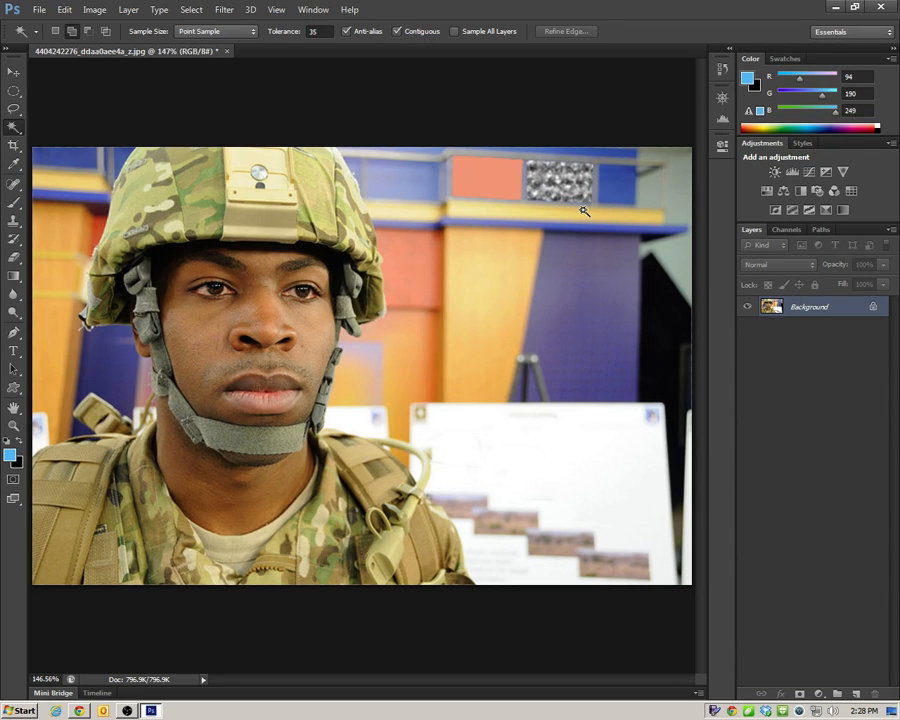